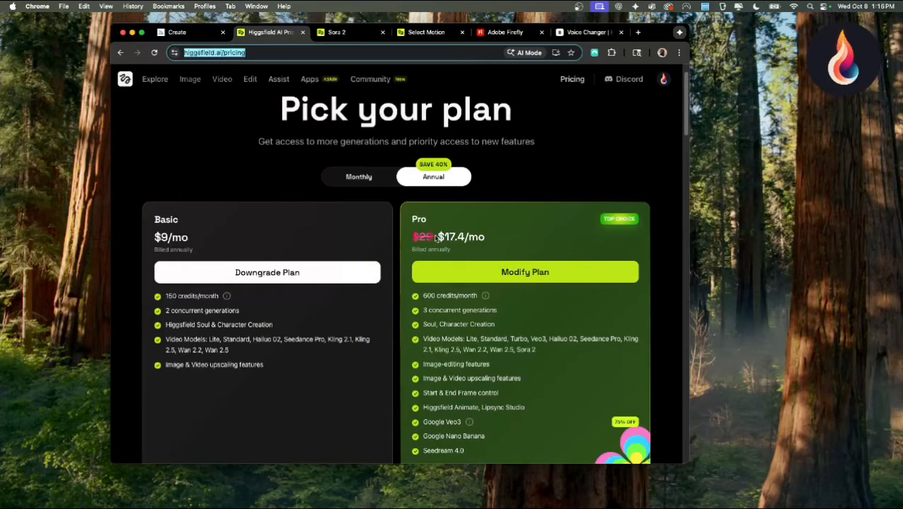
Show Higgsfield's monthly plan prices and open its Seedance Pro video generator
{"action": "left_click", "coordinate": [368, 177]}
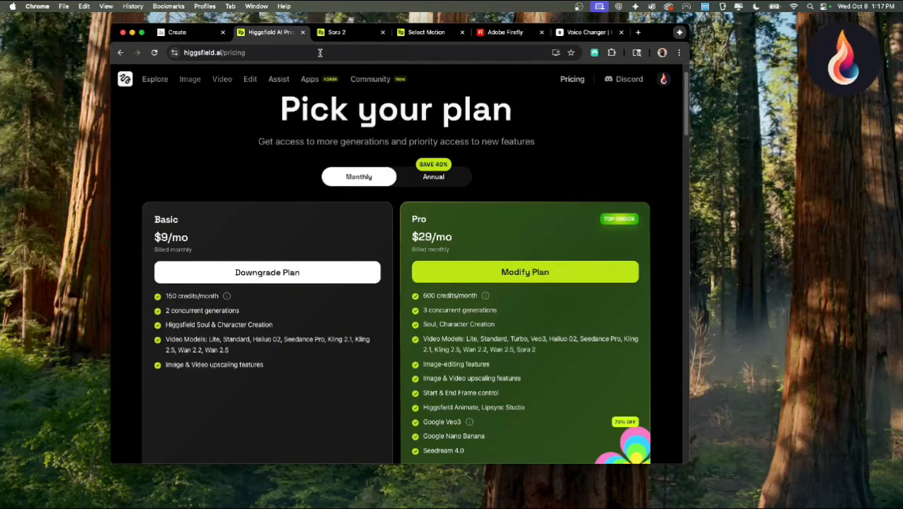
{"action": "left_click", "coordinate": [341, 33]}
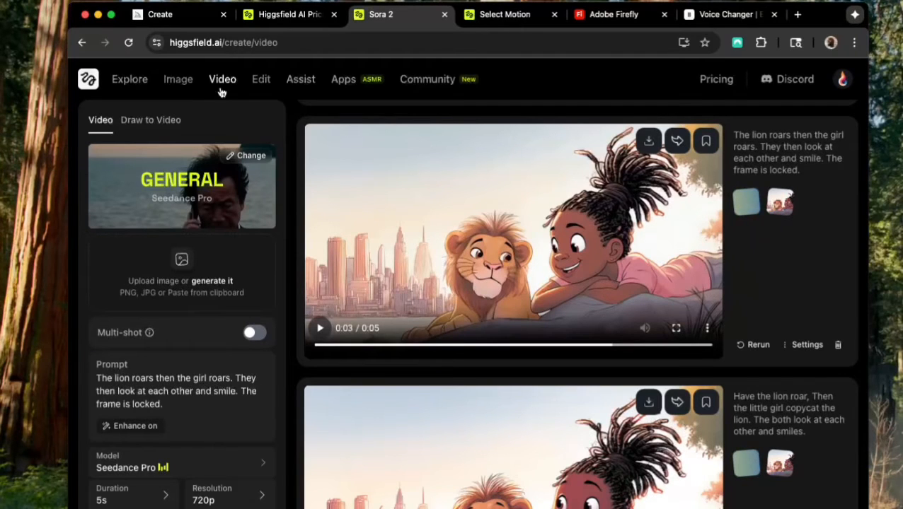
{"action": "mouse_move", "coordinate": [222, 84]}
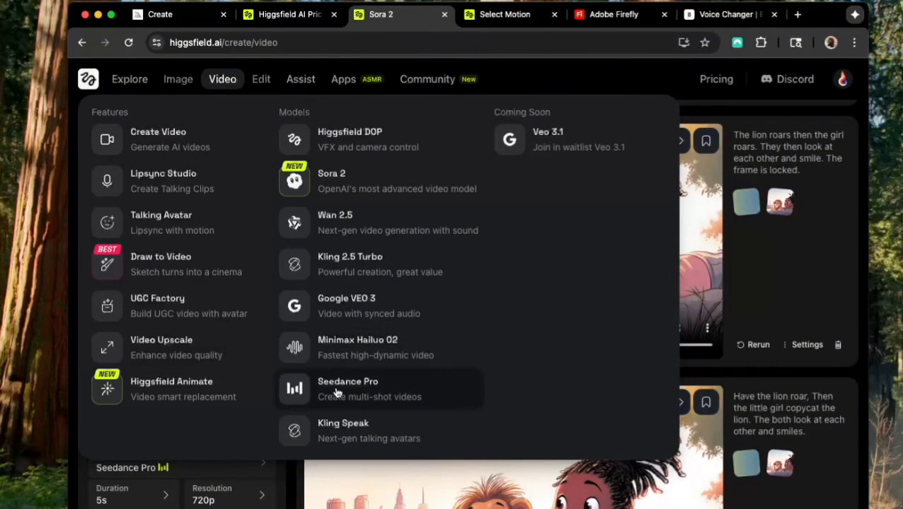
{"action": "left_click", "coordinate": [393, 398]}
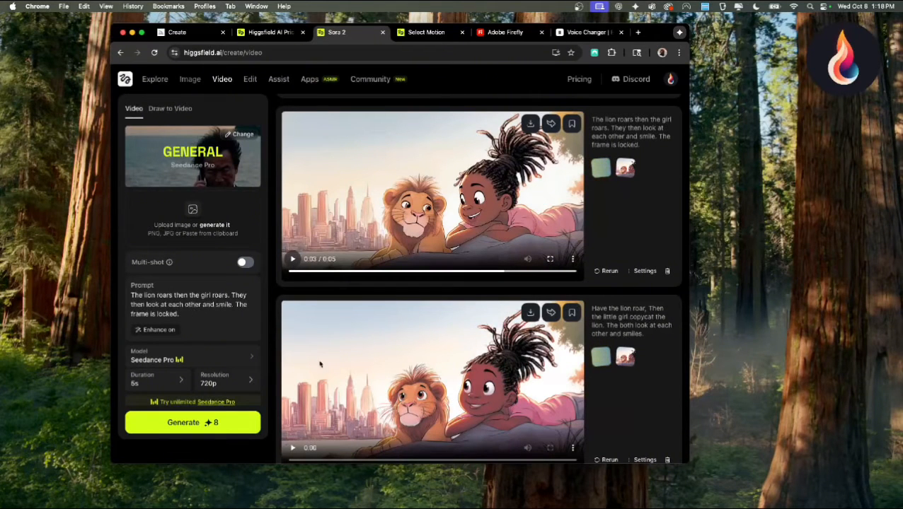
Play the generated video whose prompt has the girl copycat the lion and review the locked-frame prompt
{"action": "scroll", "coordinate": [373, 368], "scroll_direction": "down", "scroll_amount": 2}
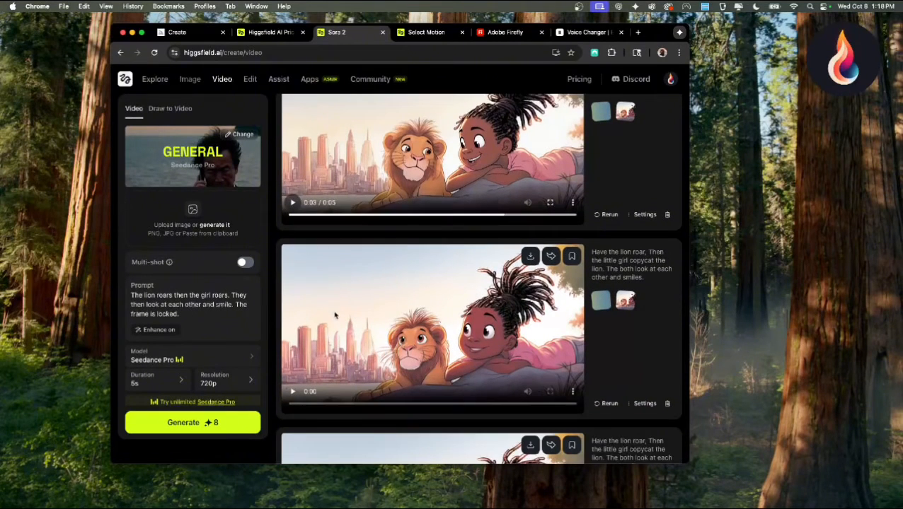
{"action": "left_click", "coordinate": [292, 394]}
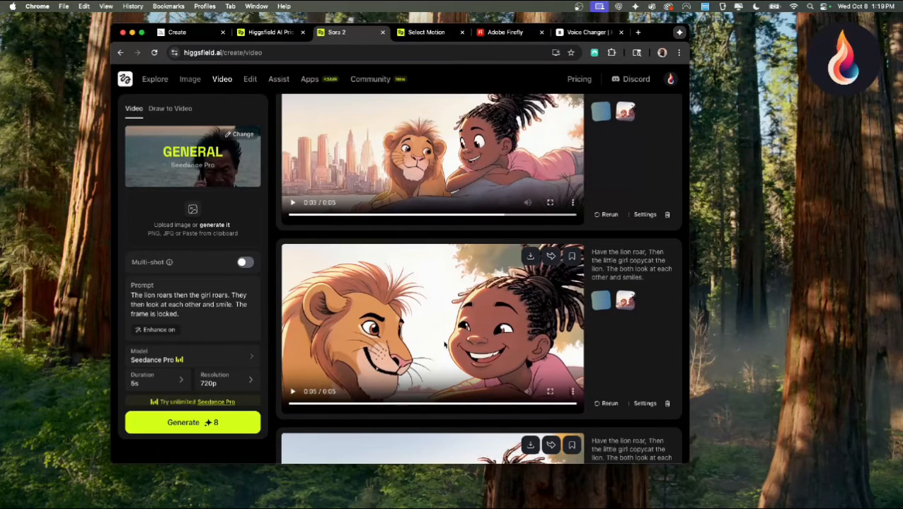
{"action": "scroll", "coordinate": [439, 336], "scroll_direction": "up", "scroll_amount": 2}
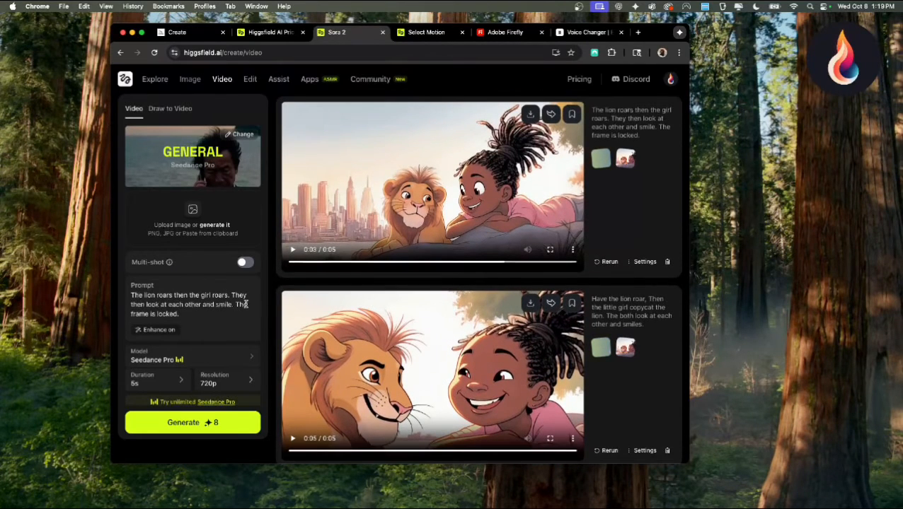
{"action": "left_click", "coordinate": [182, 314]}
{"action": "scroll", "coordinate": [394, 341], "scroll_direction": "up", "scroll_amount": 1}
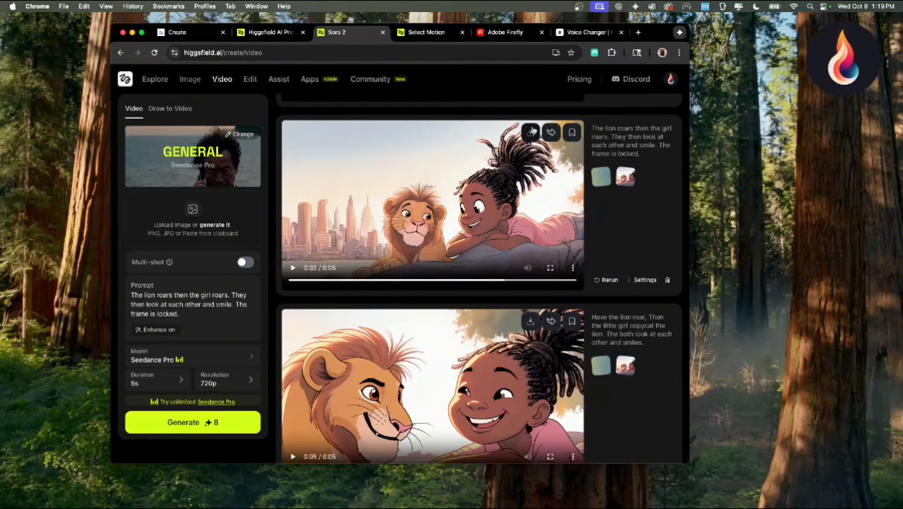
Switch to Adobe Firefly and open the Generate sound effects tool from its audio tools
{"action": "left_click", "coordinate": [501, 33]}
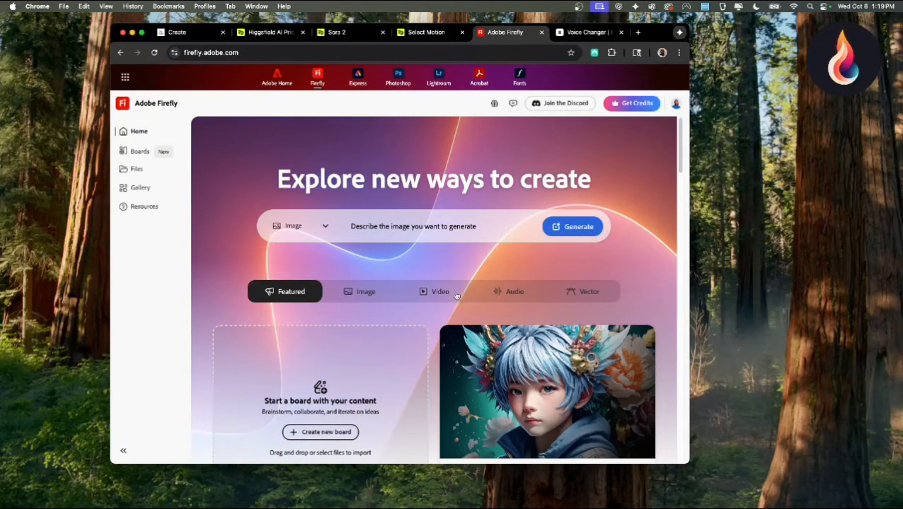
{"action": "left_click", "coordinate": [516, 293]}
{"action": "scroll", "coordinate": [461, 278], "scroll_direction": "down", "scroll_amount": 5}
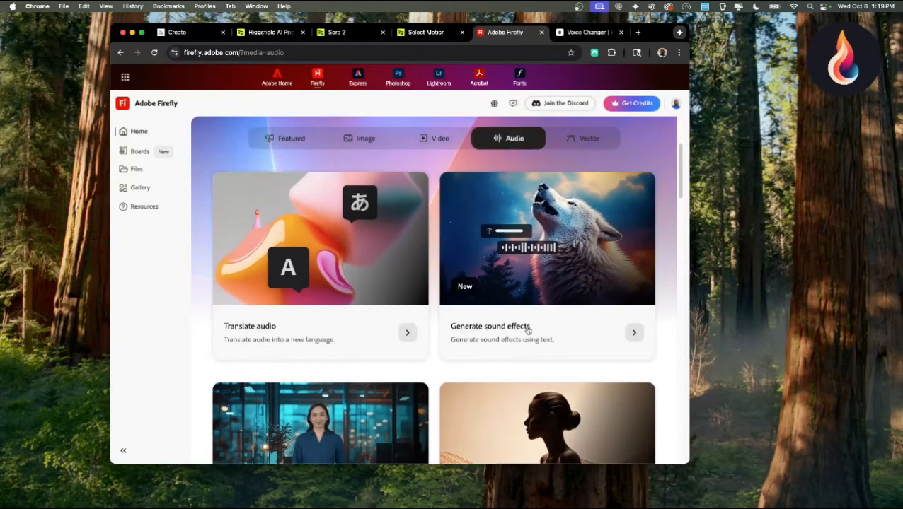
{"action": "scroll", "coordinate": [237, 337], "scroll_direction": "down", "scroll_amount": 1}
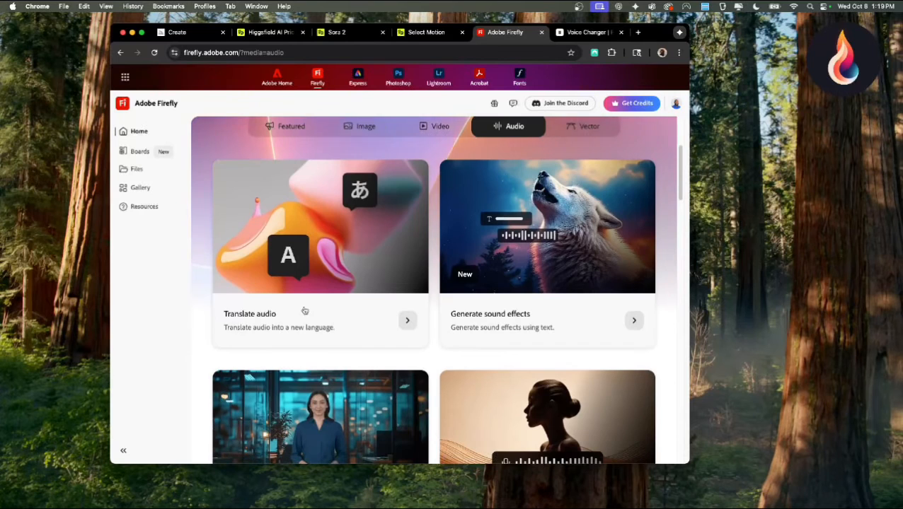
{"action": "scroll", "coordinate": [335, 244], "scroll_direction": "down", "scroll_amount": 3}
{"action": "scroll", "coordinate": [355, 291], "scroll_direction": "down", "scroll_amount": 2}
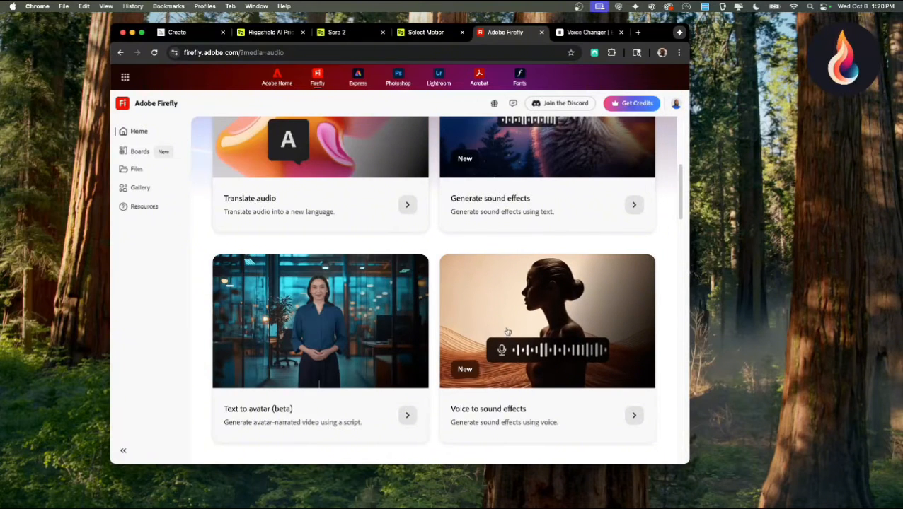
{"action": "scroll", "coordinate": [507, 329], "scroll_direction": "up", "scroll_amount": 4}
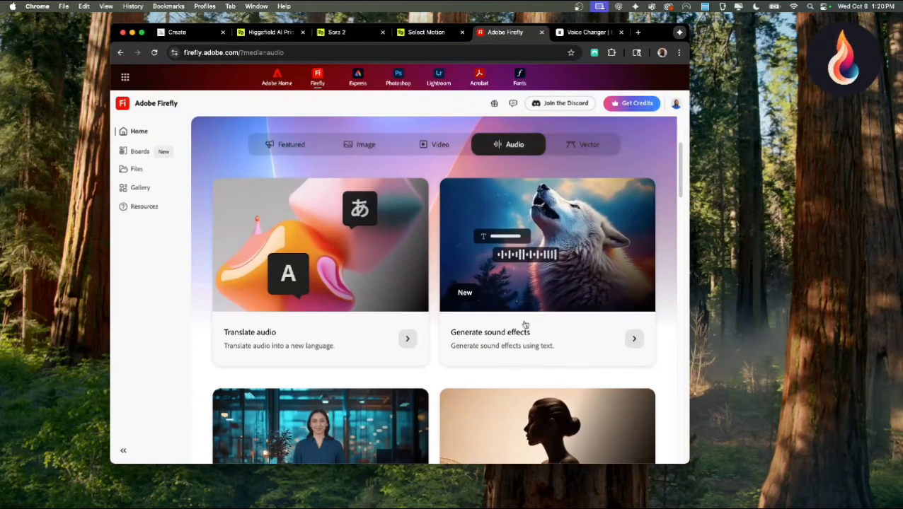
{"action": "left_click", "coordinate": [633, 339]}
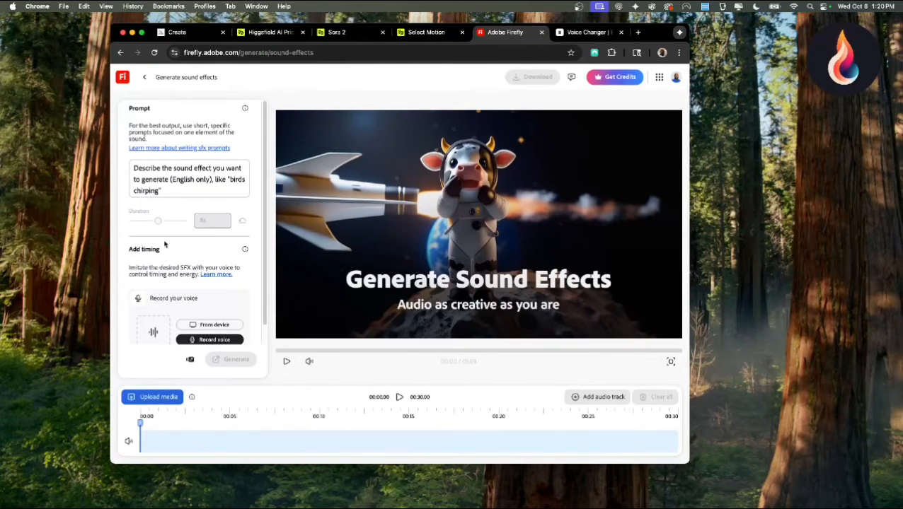
Generate sound effects from the prompt "I cub lion roaring." and play Variation 1
{"action": "left_click", "coordinate": [169, 178]}
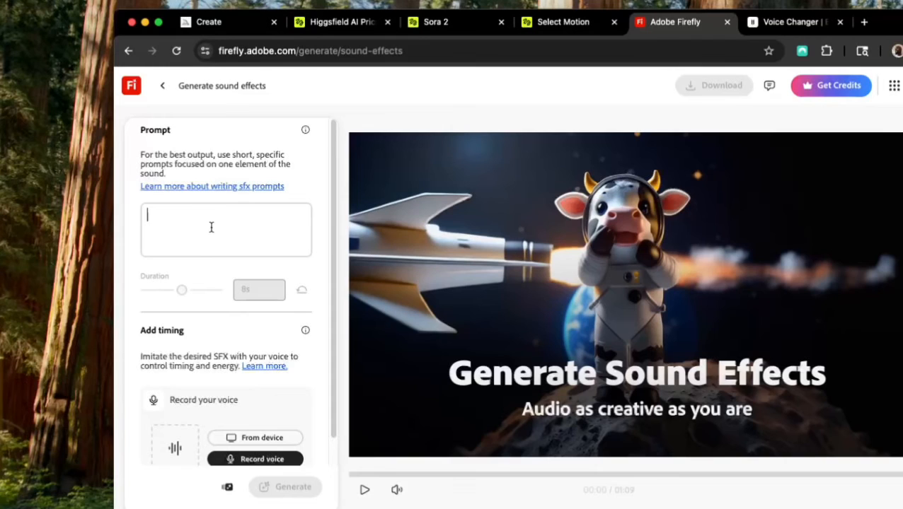
{"action": "type", "text": "I cub li"}
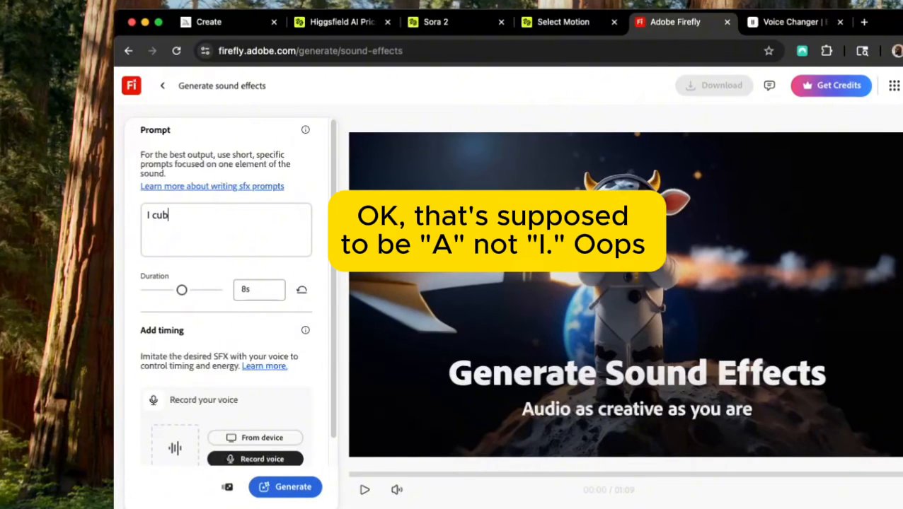
{"action": "type", "text": "on roaring."}
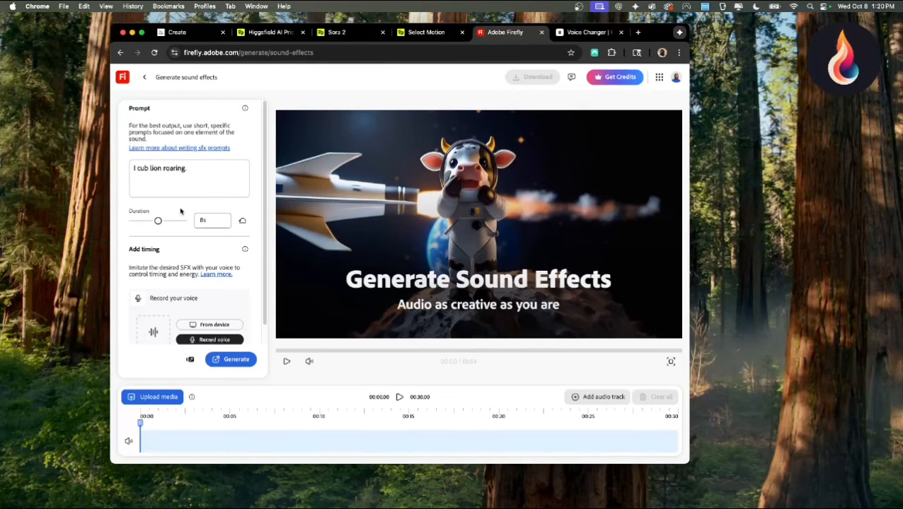
{"action": "left_click", "coordinate": [235, 361]}
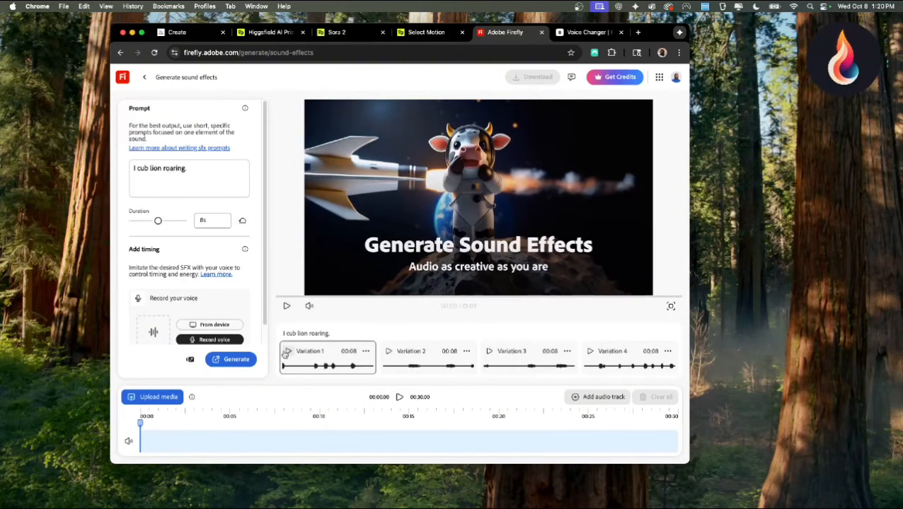
{"action": "left_click", "coordinate": [288, 353]}
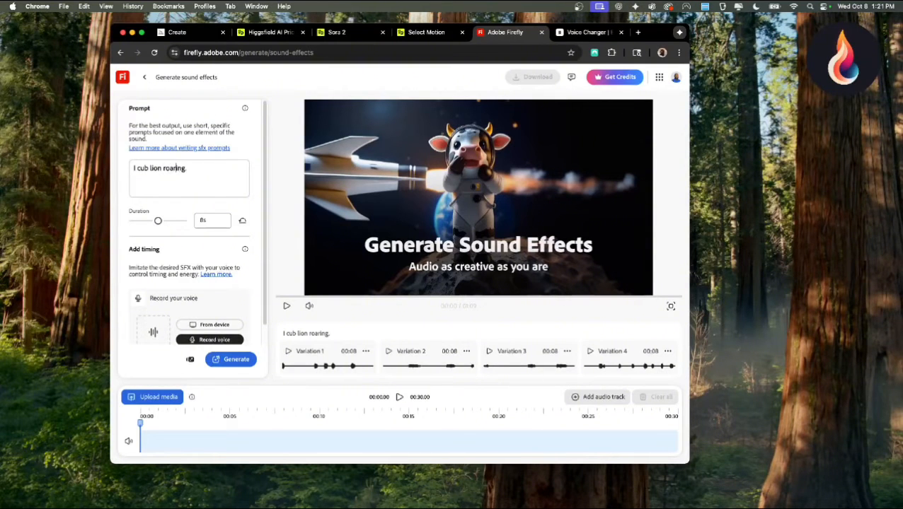
Extend the prompt to "I cub lion roaring a long roar." and generate new sound effects
{"action": "key", "text": "Right"}
{"action": "key", "text": "Right"}
{"action": "key", "text": "Right"}
{"action": "type", "text": "a long roa"}
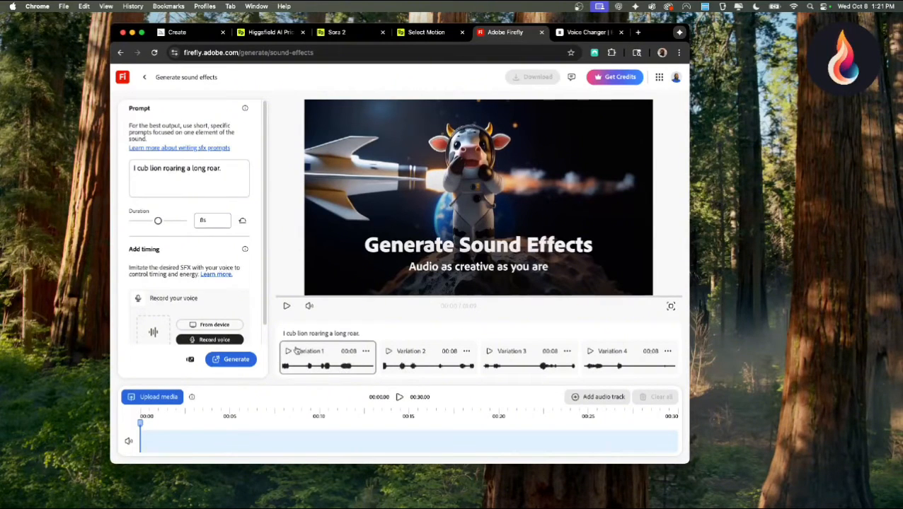
Listen to Variation 1 and Variation 4 of the long roar sound effect
{"action": "left_click", "coordinate": [289, 352]}
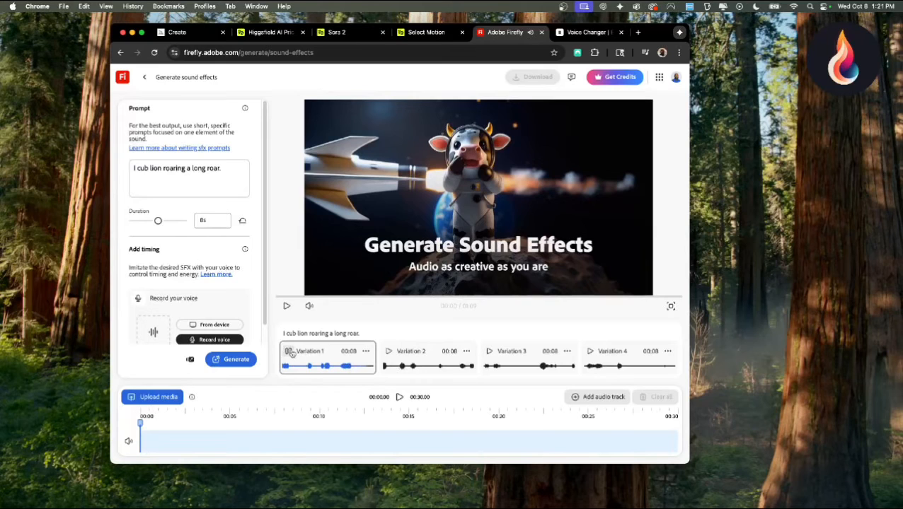
{"action": "left_click", "coordinate": [290, 352]}
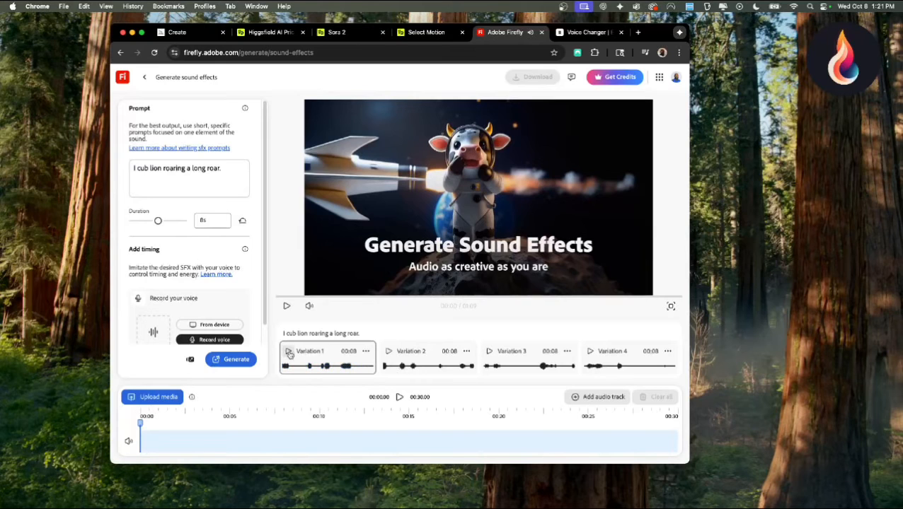
{"action": "left_click", "coordinate": [591, 351]}
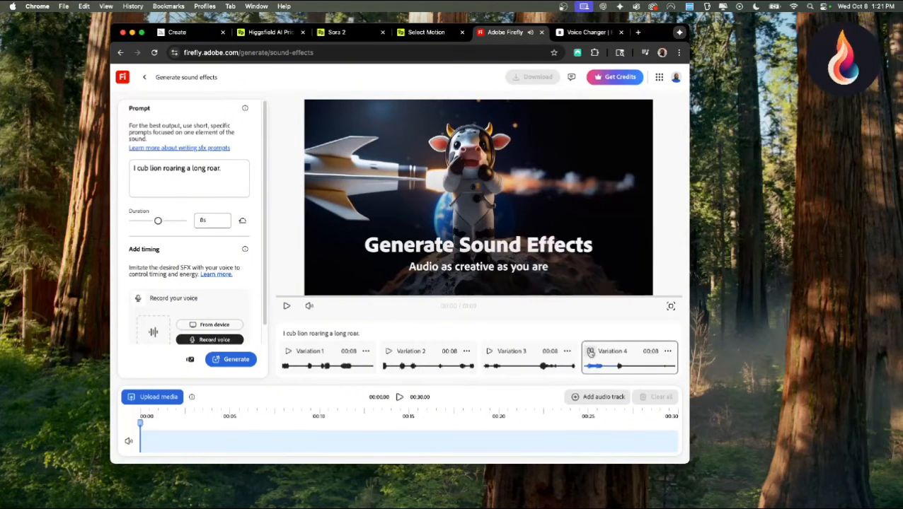
{"action": "left_click", "coordinate": [591, 352]}
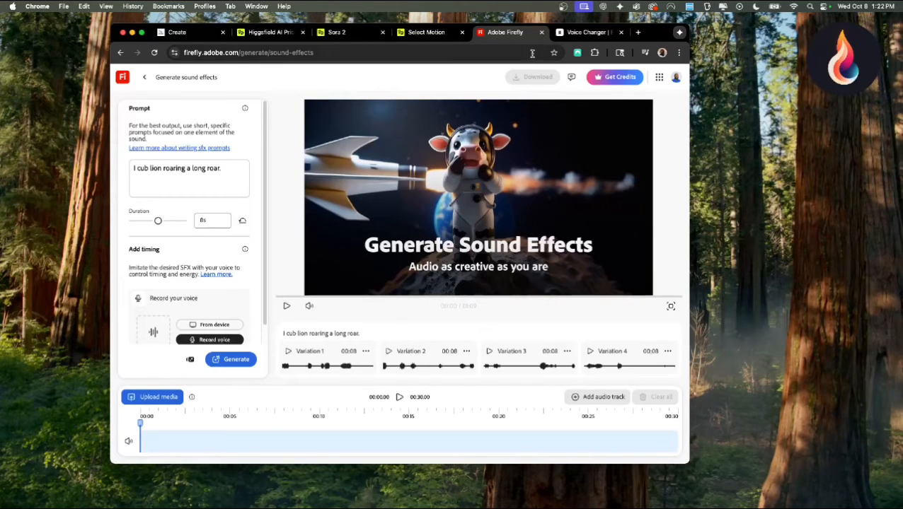
View the ElevenLabs Voice Changer, and replay the locked-frame lion and girl video in Higgsfield
{"action": "left_click", "coordinate": [576, 34]}
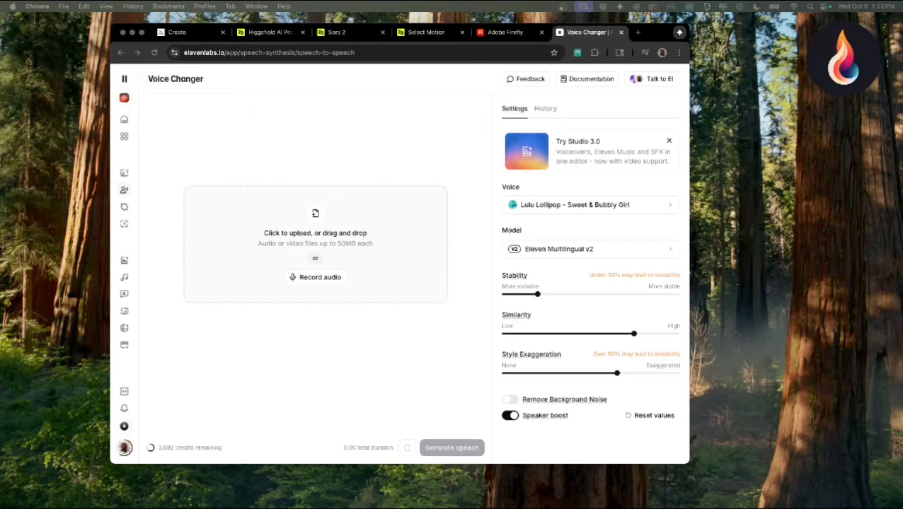
{"action": "left_click", "coordinate": [154, 179]}
{"action": "left_click", "coordinate": [349, 33]}
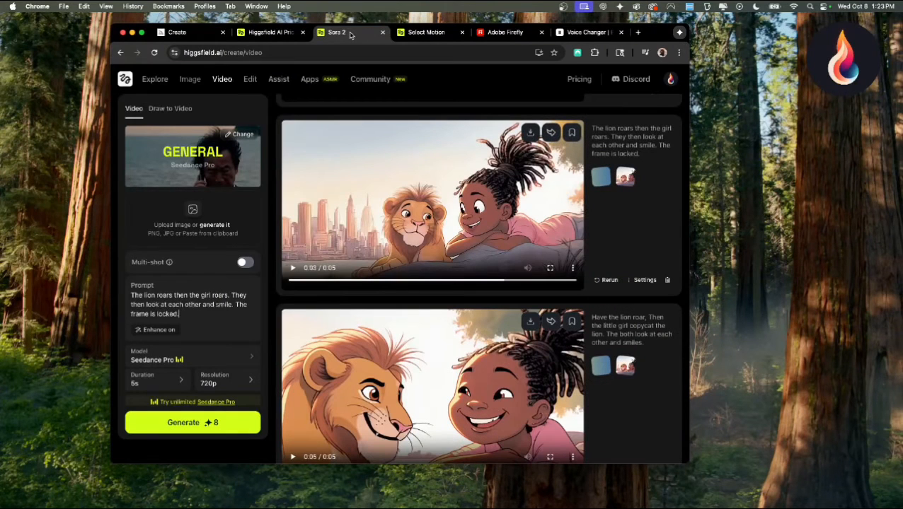
{"action": "scroll", "coordinate": [306, 239], "scroll_direction": "up", "scroll_amount": 1}
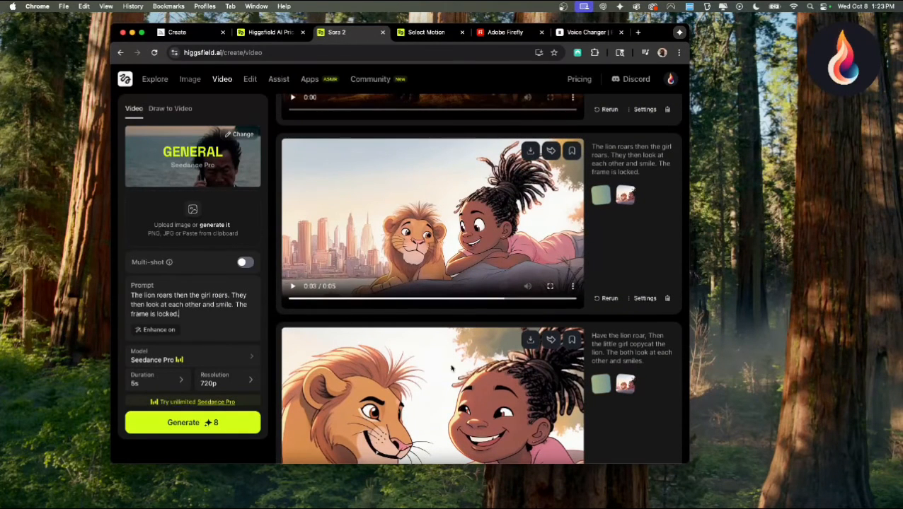
{"action": "left_click", "coordinate": [292, 286]}
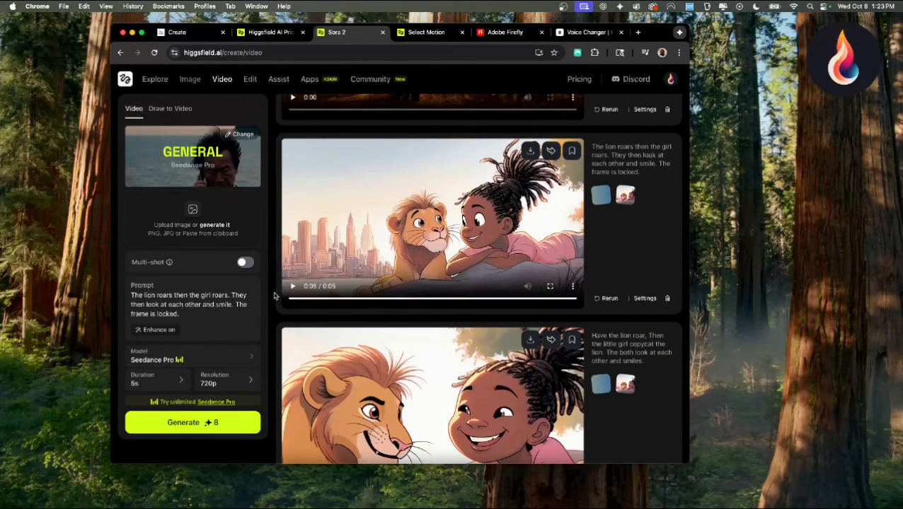
Preview the recording Louder roar.m4a and upload it to the ElevenLabs Voice Changer
{"action": "left_click", "coordinate": [572, 33]}
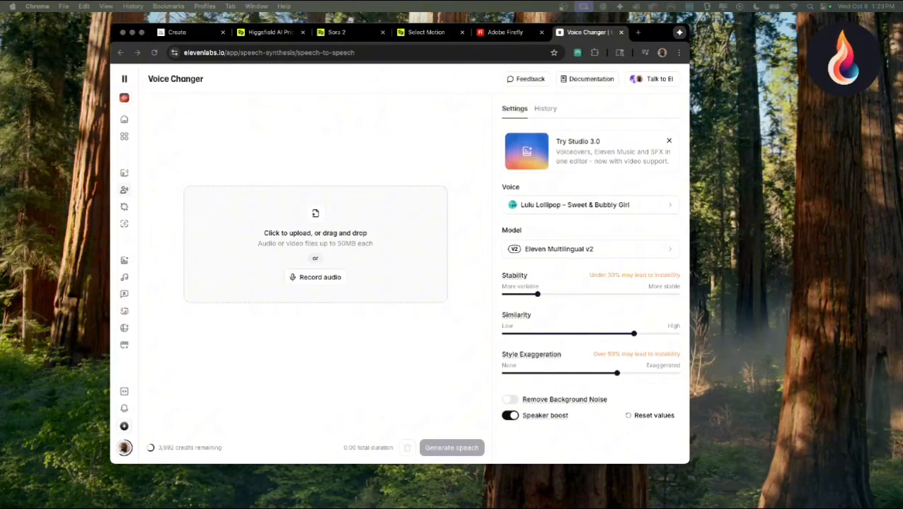
{"action": "key", "text": "space"}
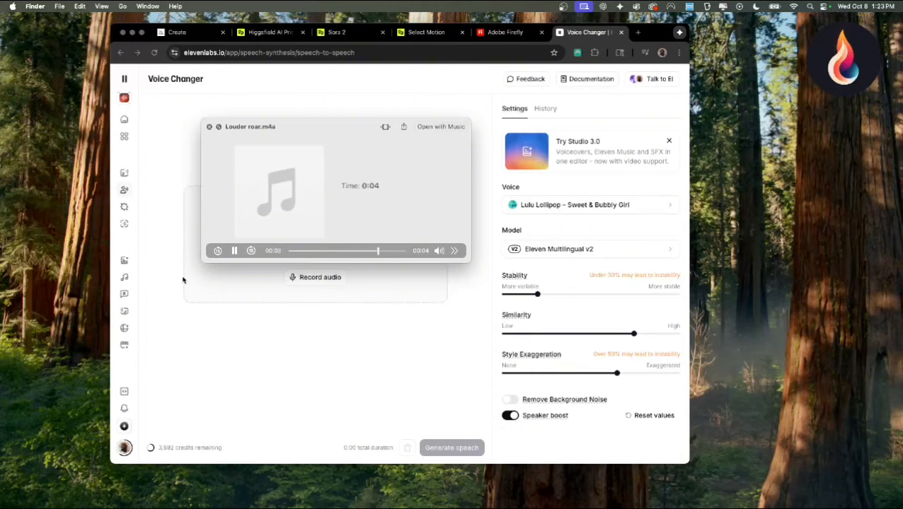
{"action": "key", "text": "space"}
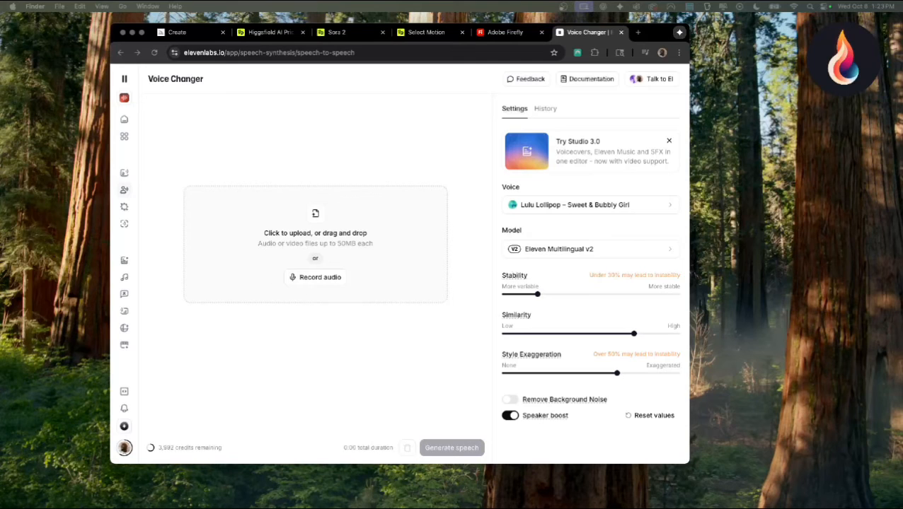
{"action": "left_click_drag", "start_coordinate": [79, 315], "coordinate": [347, 266]}
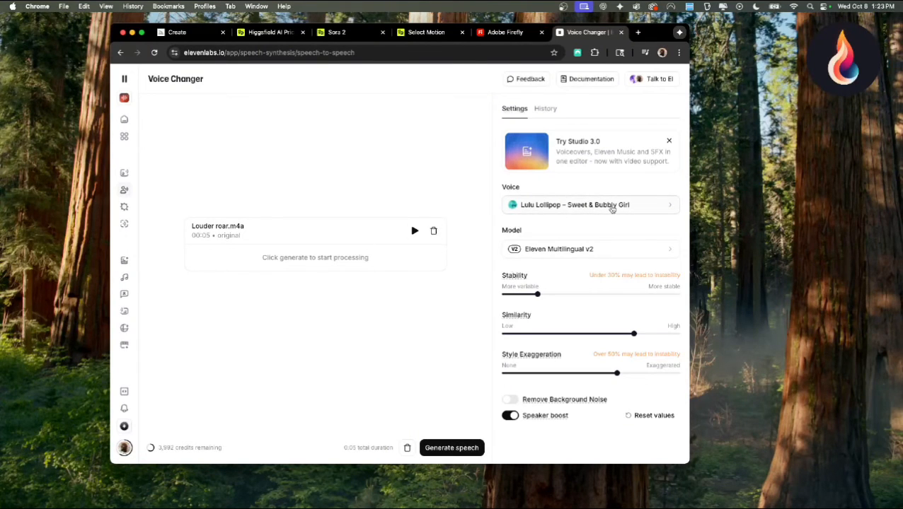
Preview and select the Lulu Lollipop – Sweet & Bubbly Girl voice, and generate the converted speech
{"action": "left_click", "coordinate": [642, 211]}
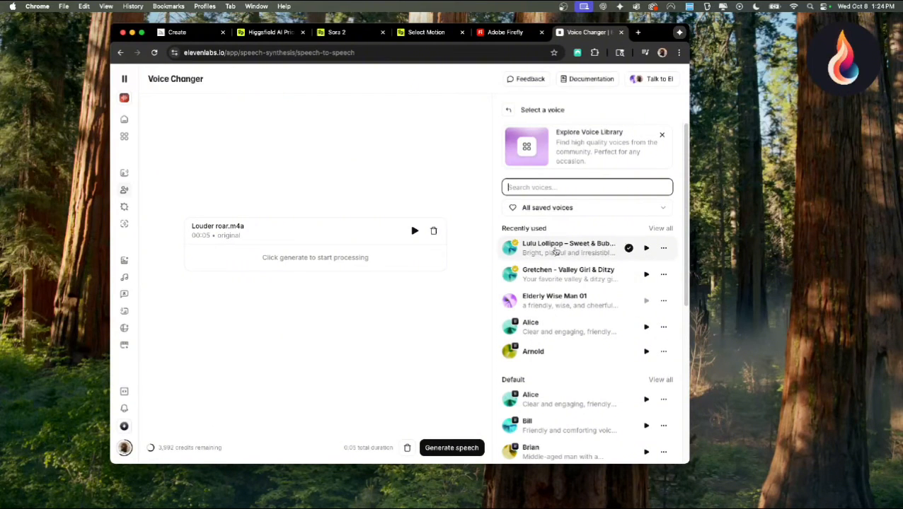
{"action": "left_click", "coordinate": [646, 249]}
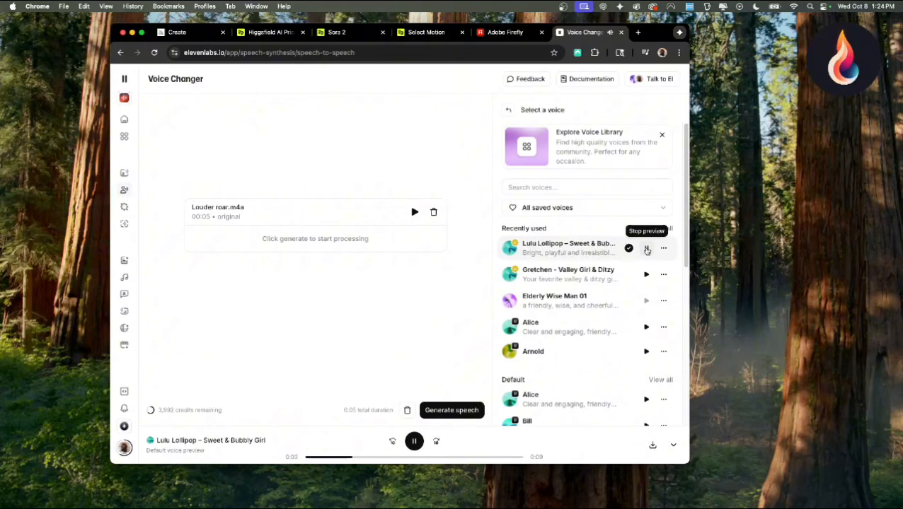
{"action": "left_click", "coordinate": [646, 249]}
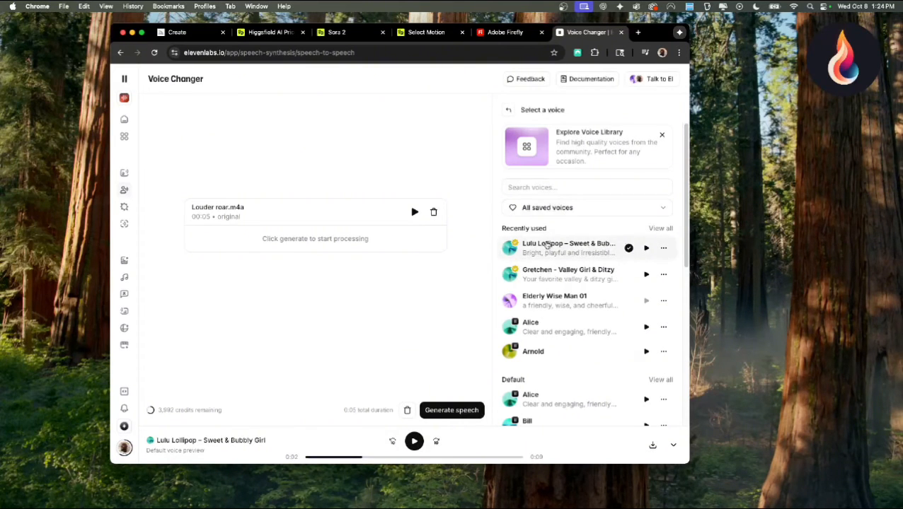
{"action": "left_click", "coordinate": [591, 251]}
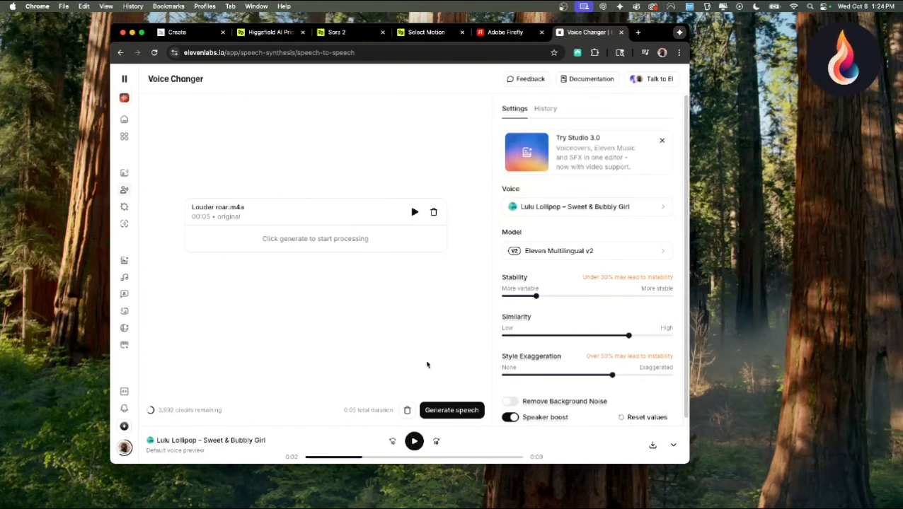
{"action": "left_click", "coordinate": [456, 412]}
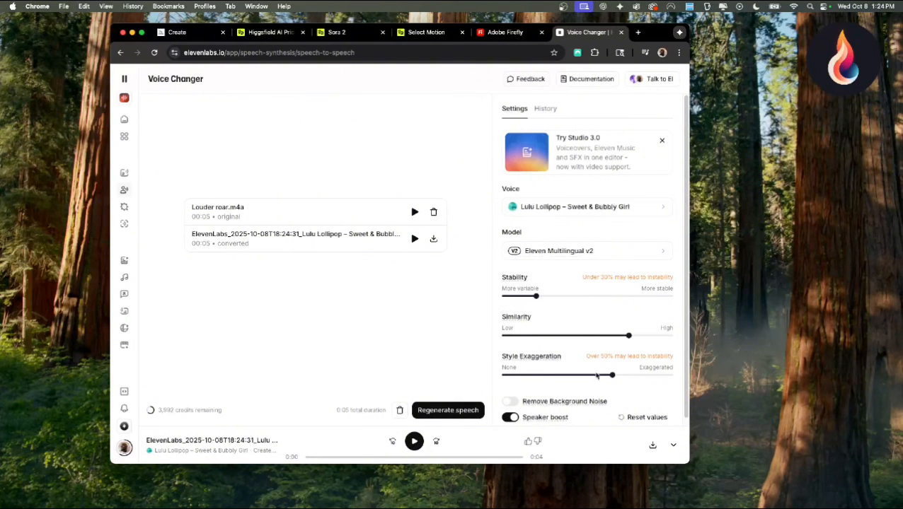
Raise the style exaggeration to about three quarters and the stability to just under half of their ranges
{"action": "mouse_move", "coordinate": [614, 376]}
{"action": "left_mouse_down"}
{"action": "mouse_move", "coordinate": [573, 377]}
{"action": "mouse_move", "coordinate": [630, 376]}
{"action": "left_mouse_up"}
{"action": "left_click_drag", "start_coordinate": [537, 296], "coordinate": [579, 297]}
{"action": "scroll", "coordinate": [588, 317], "scroll_direction": "down", "scroll_amount": 1}
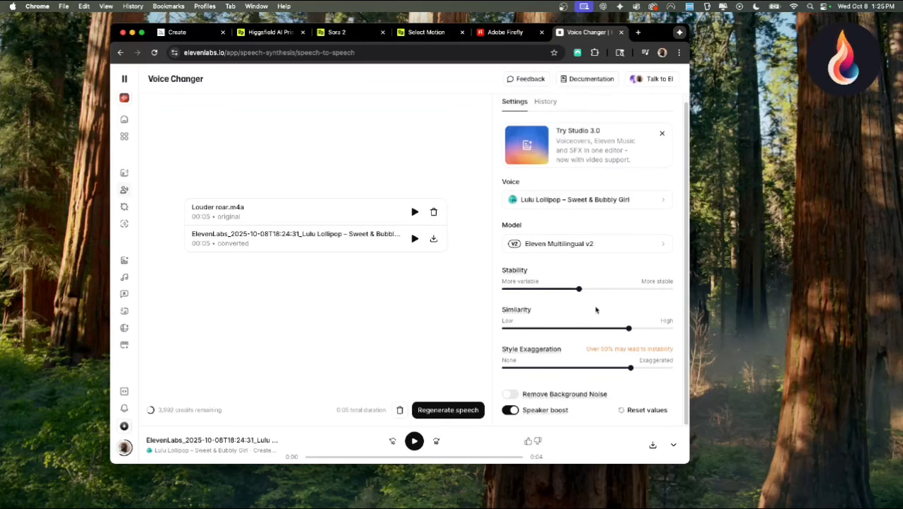
{"action": "scroll", "coordinate": [590, 311], "scroll_direction": "up", "scroll_amount": 1}
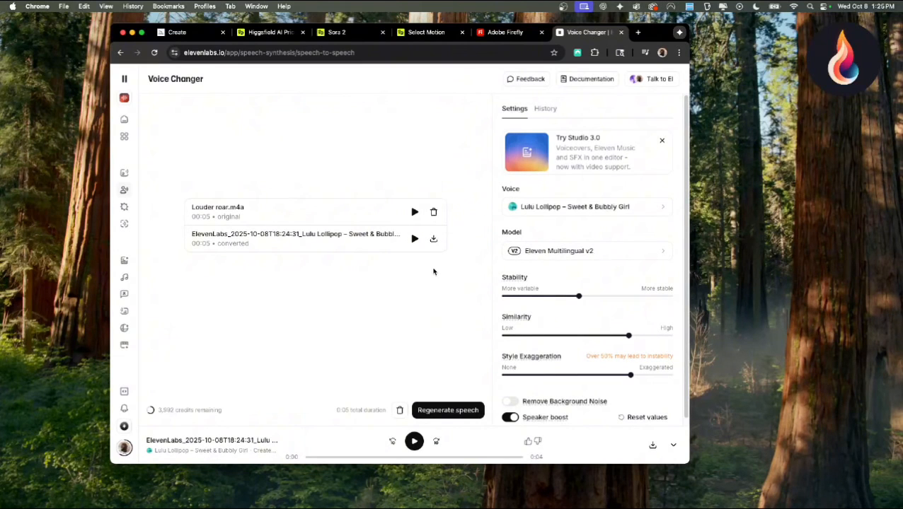